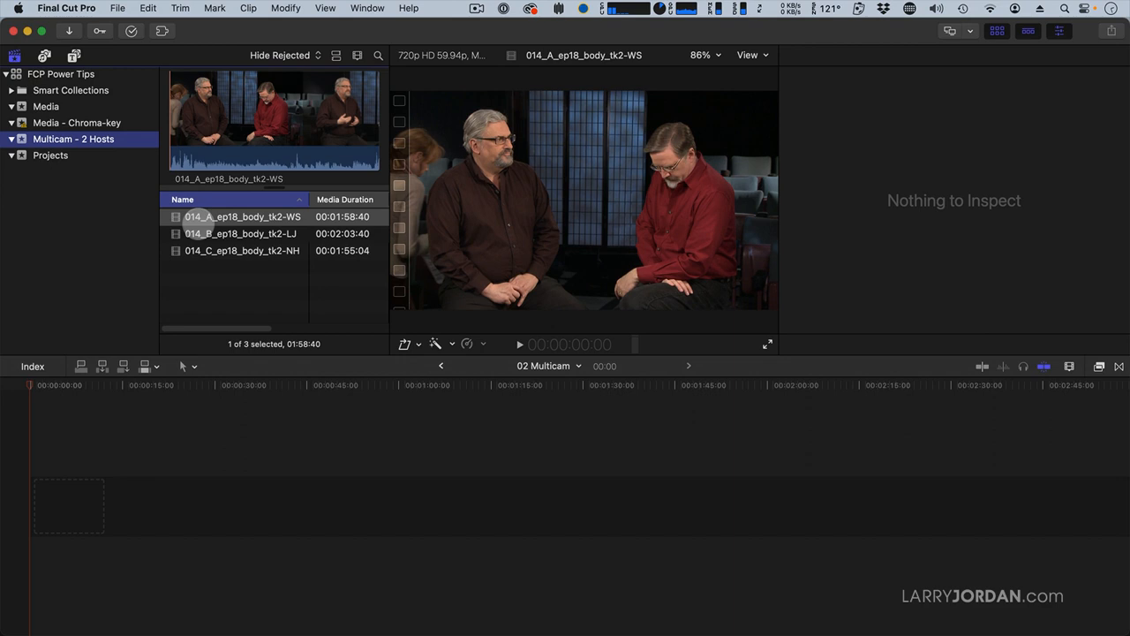
# - Preview the wide shot and both close-up source clips in the Multicam - 2 Hosts event
pyautogui.click(196, 216)
pyautogui.click(197, 235)
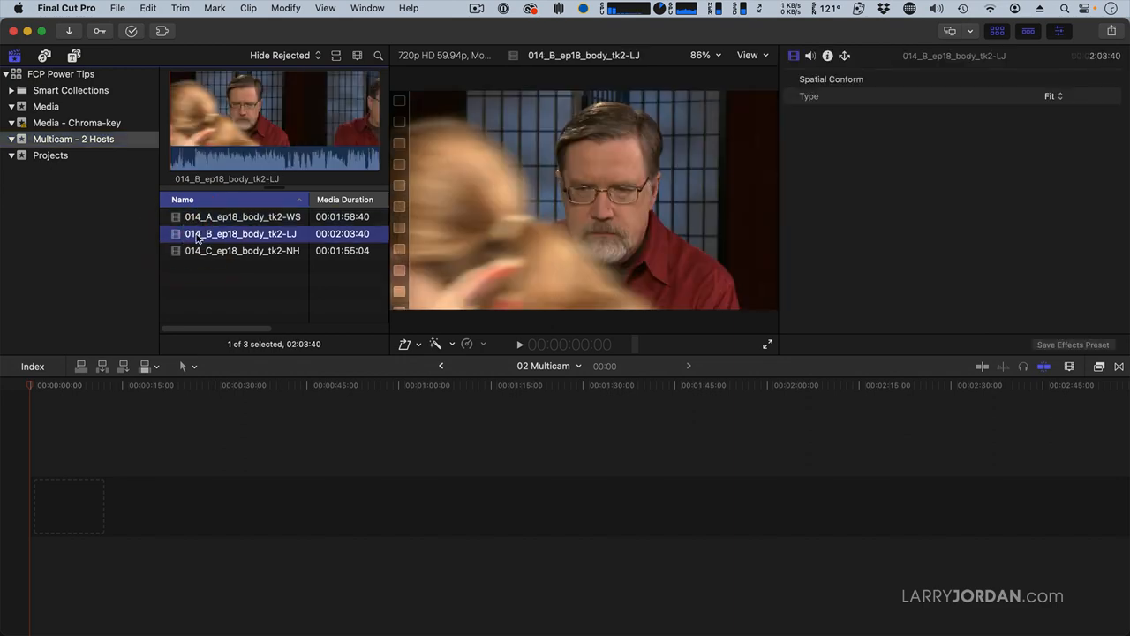
pyautogui.click(198, 252)
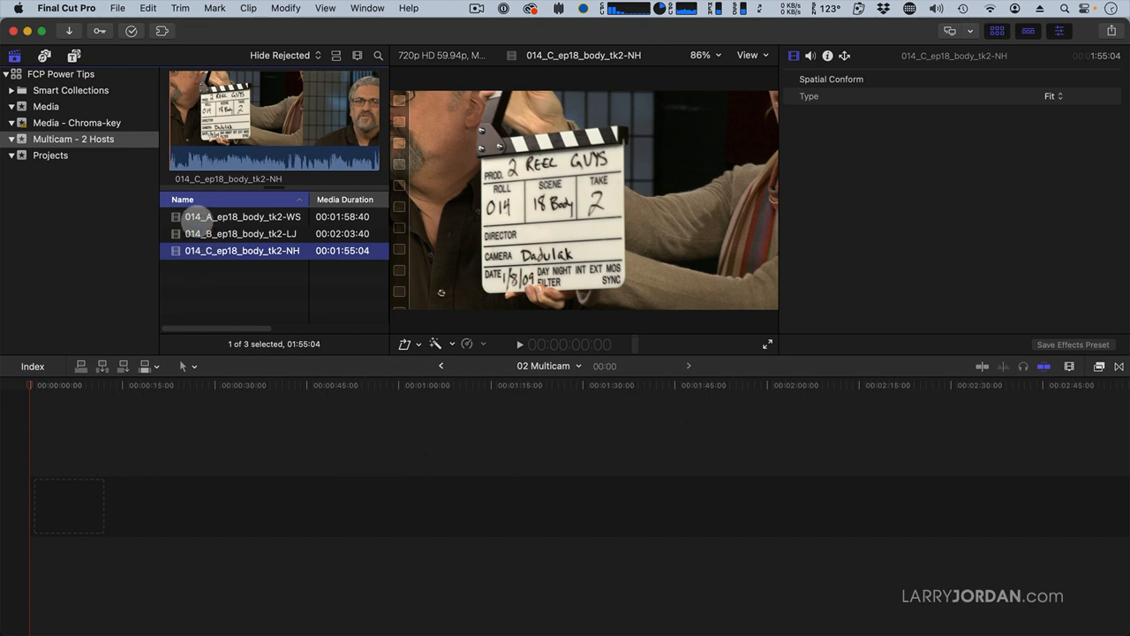
# - Create a multicam clip named 2RG Multicam from 014_A_ep18_body_tk2-WS and 014_B_ep18_body_tk2-LJ, using audio for synchronization
pyautogui.click(196, 218)
pyautogui.keyDown('shift'); pyautogui.click(202, 234); pyautogui.keyUp('shift')
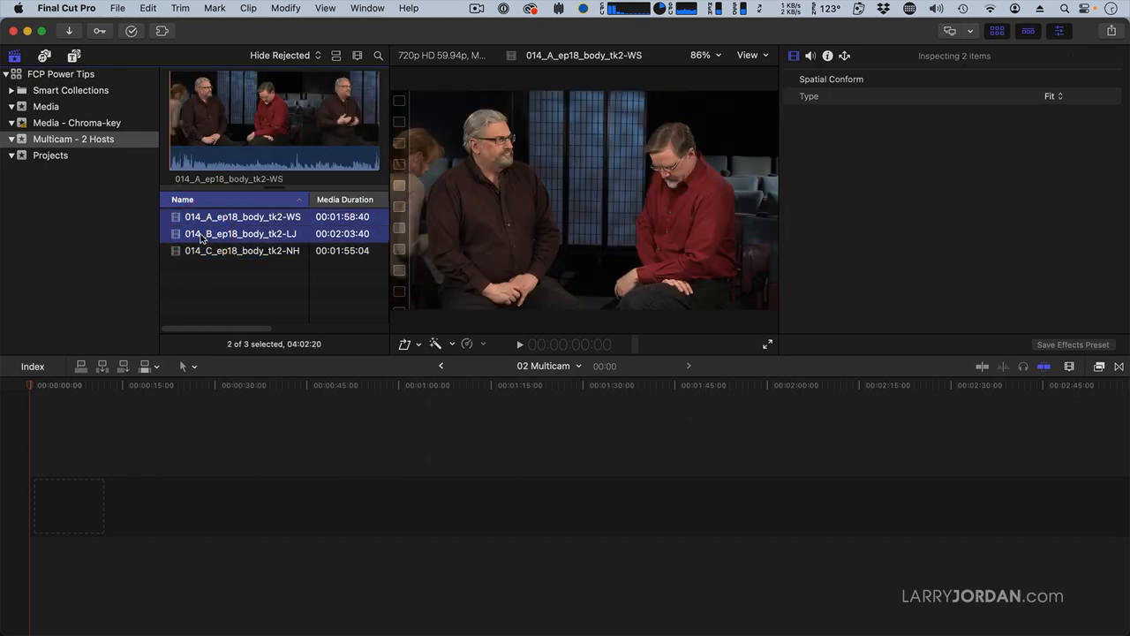
pyautogui.click(117, 8)
pyautogui.moveTo(182, 29)
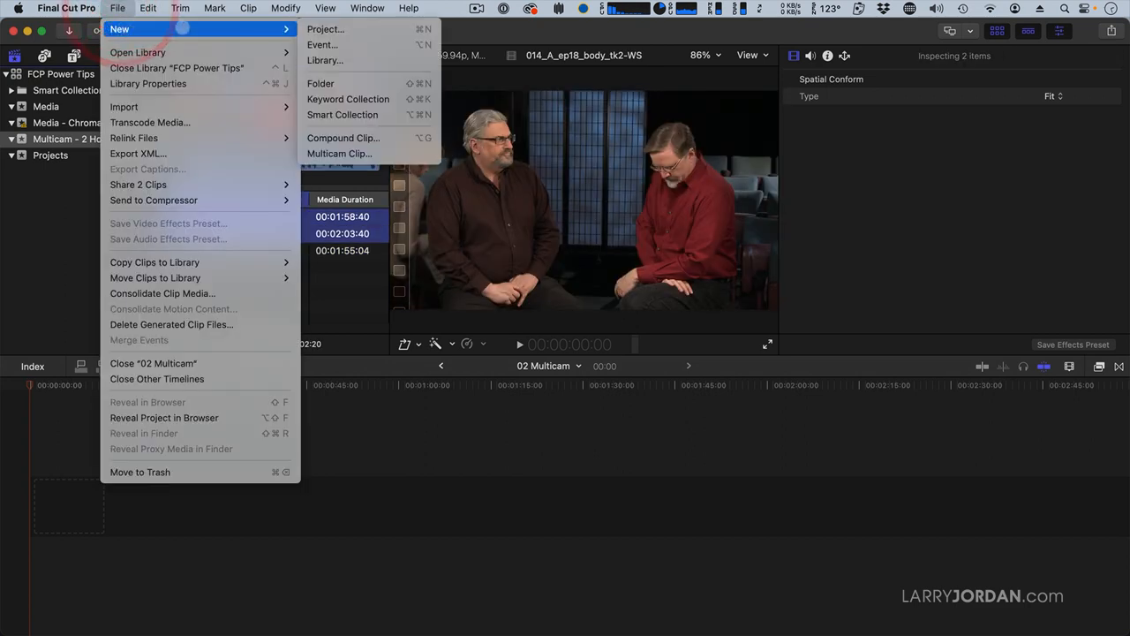
pyautogui.click(341, 154)
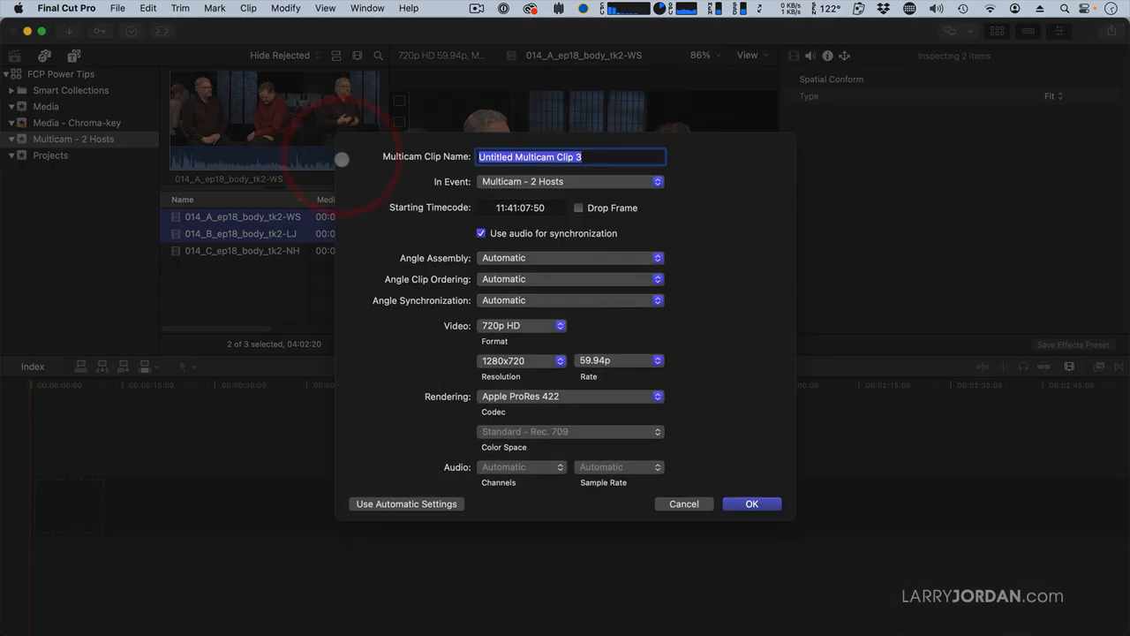
pyautogui.write('2RG Multicam')
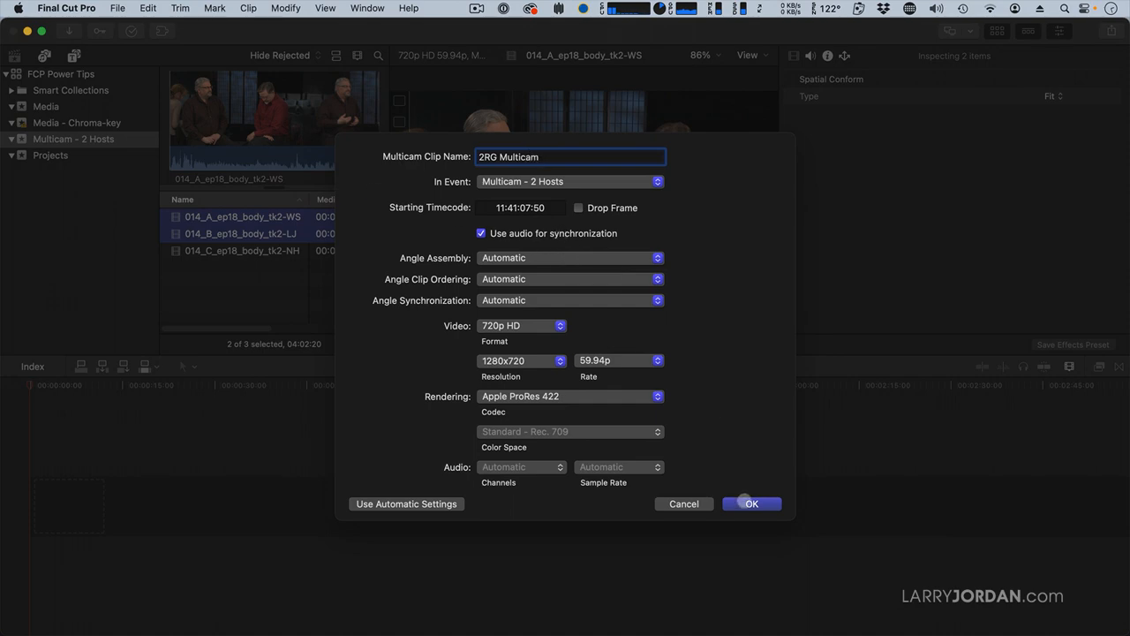
pyautogui.click(749, 502)
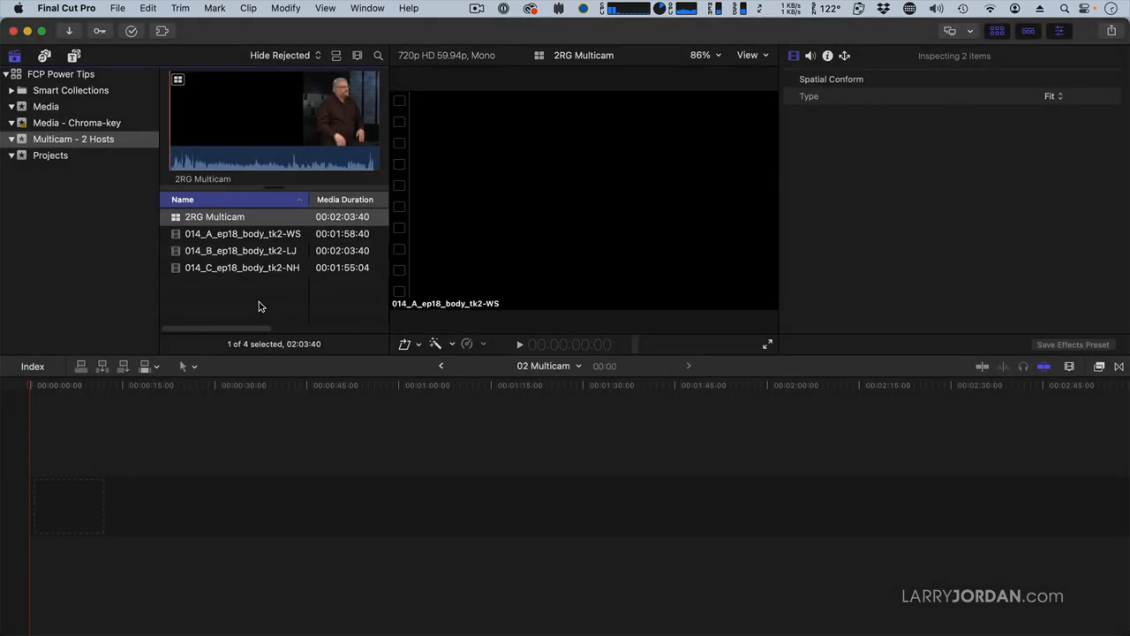
# - Add 2RG Multicam to the 02 Multicam project, park the playhead at 25:13 and hide the Inspector
pyautogui.moveTo(177, 216); pyautogui.dragTo(217, 448)
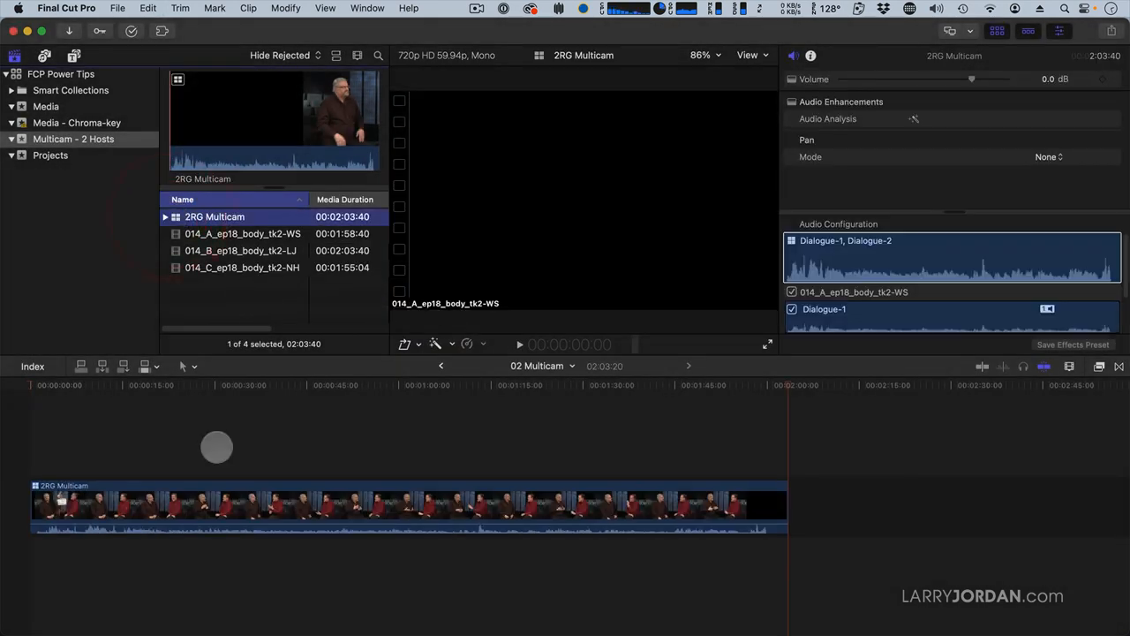
pyautogui.click(185, 381)
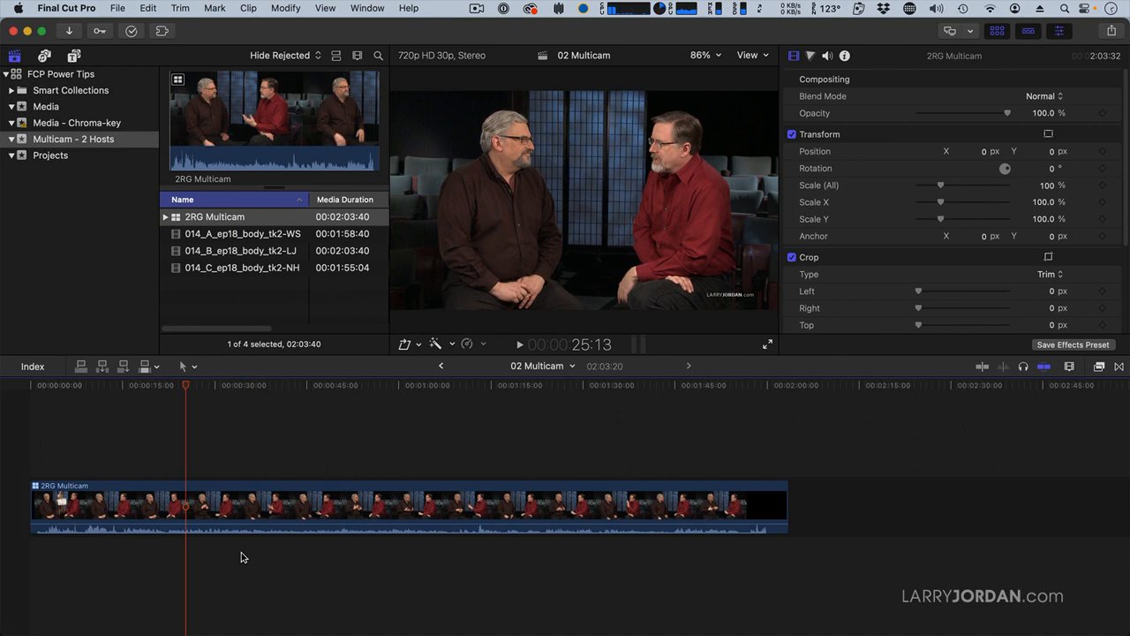
pyautogui.press('super+4')
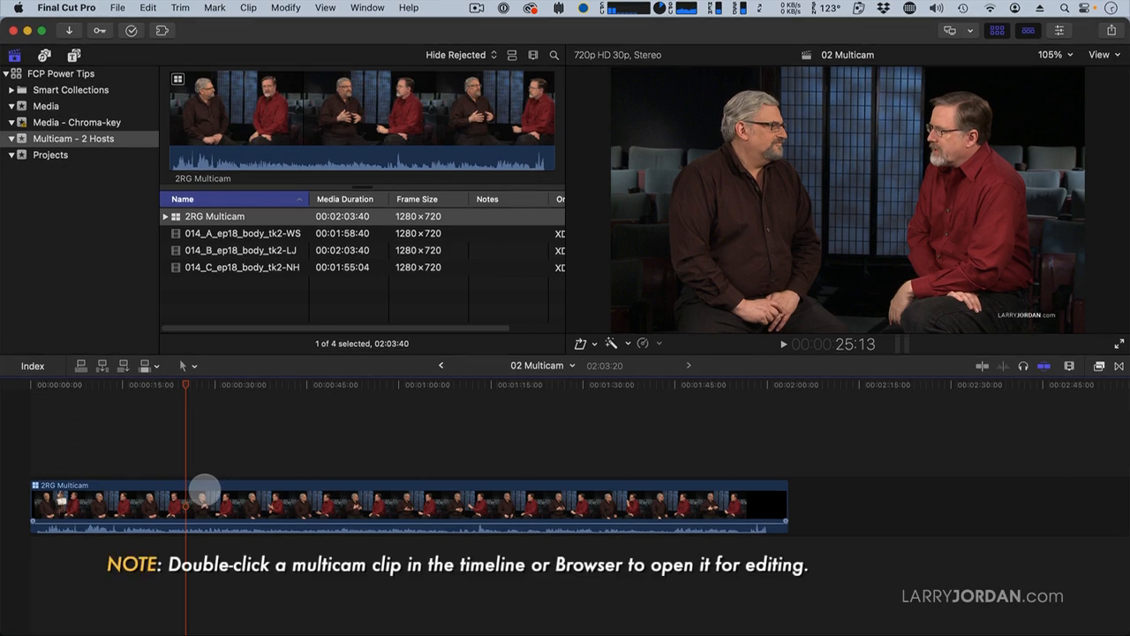
# - Open the 2RG Multicam clip for angle editing and place the playhead at 11:41:18:44
pyautogui.doubleClick(204, 492)
pyautogui.doubleClick(204, 492)
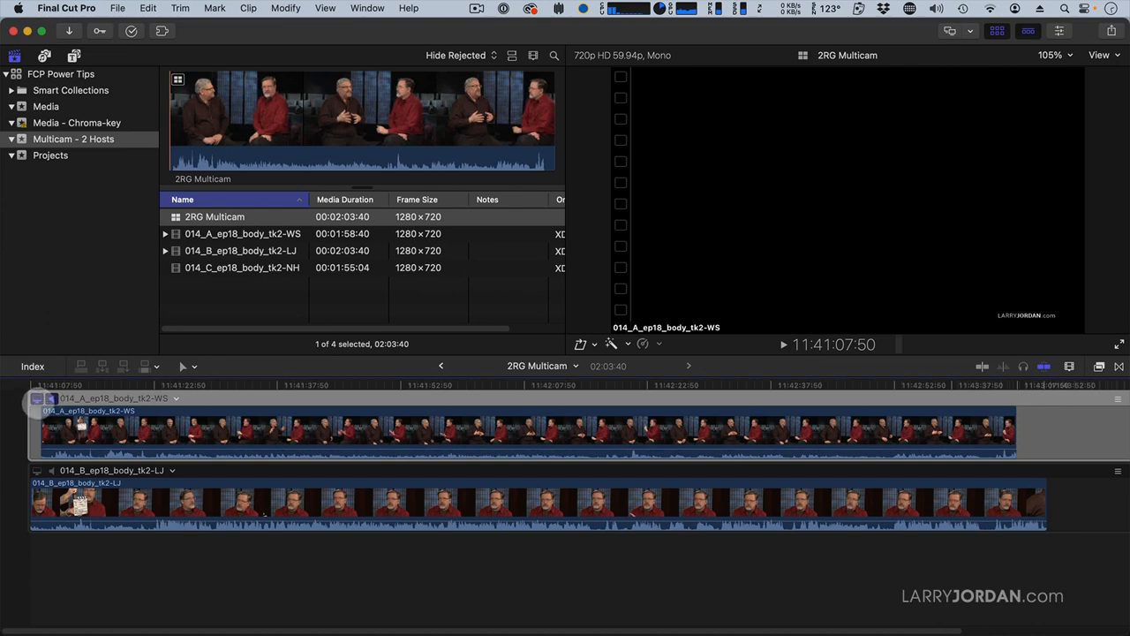
pyautogui.click(118, 382)
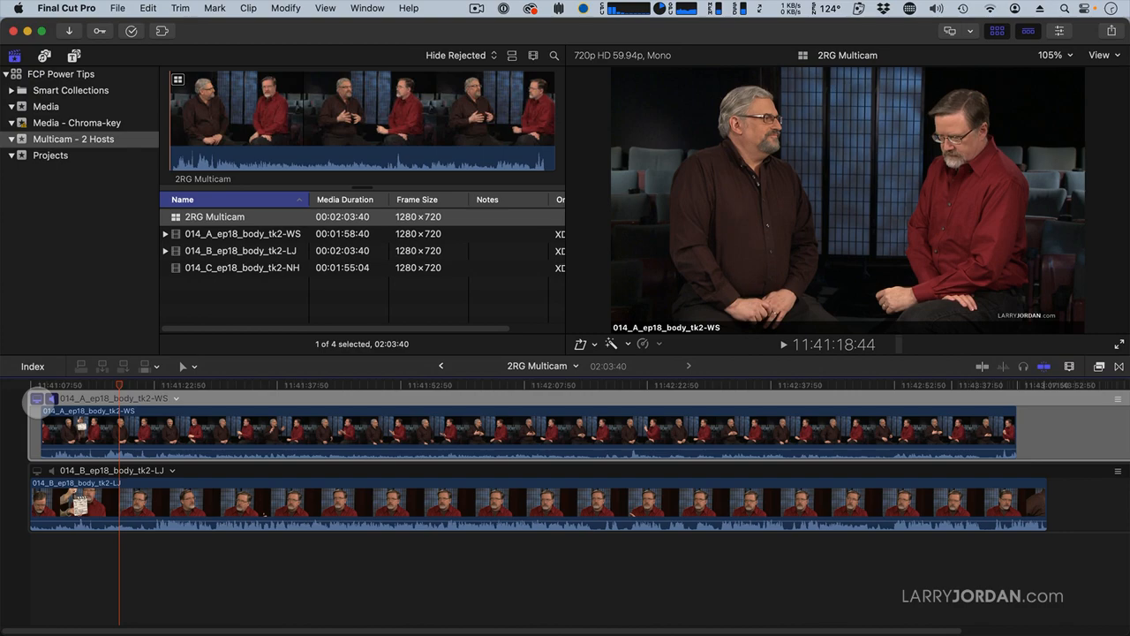
# - Compare the two angles by alternating video monitoring between 014_A_ep18_body_tk2-WS and 014_B_ep18_body_tk2-LJ
pyautogui.click(36, 469)
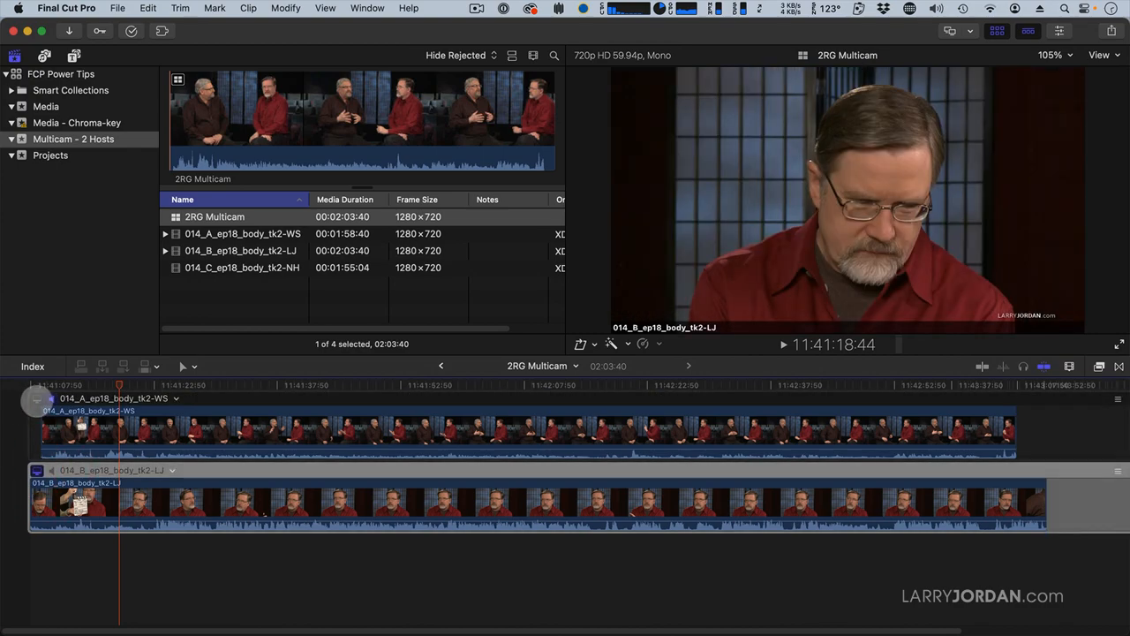
pyautogui.click(36, 398)
pyautogui.click(37, 471)
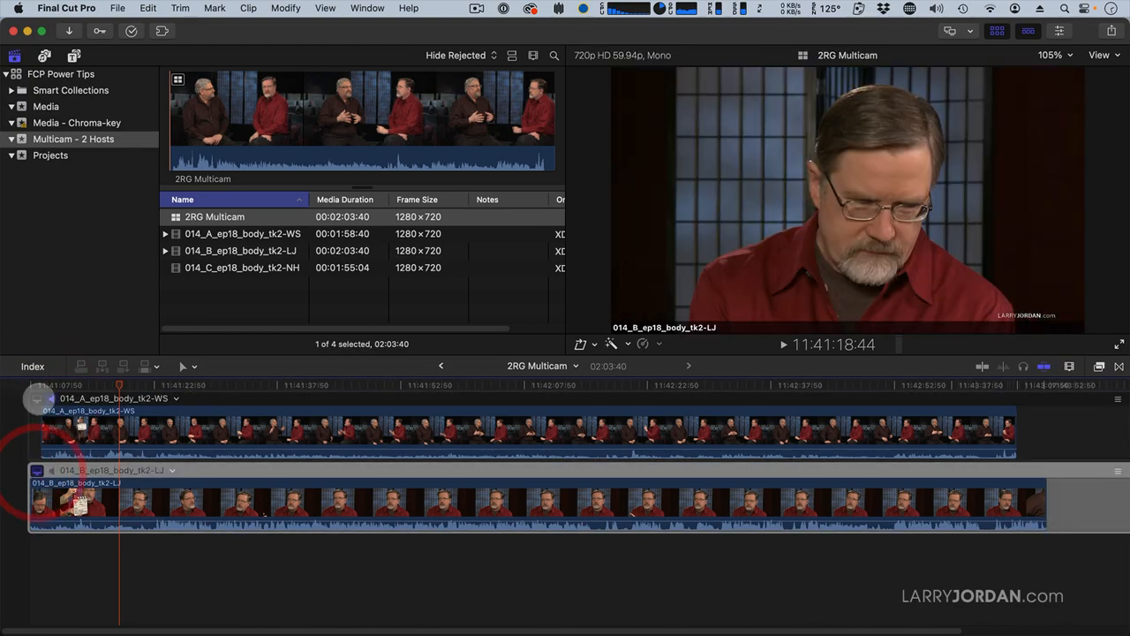
pyautogui.click(36, 398)
pyautogui.click(36, 471)
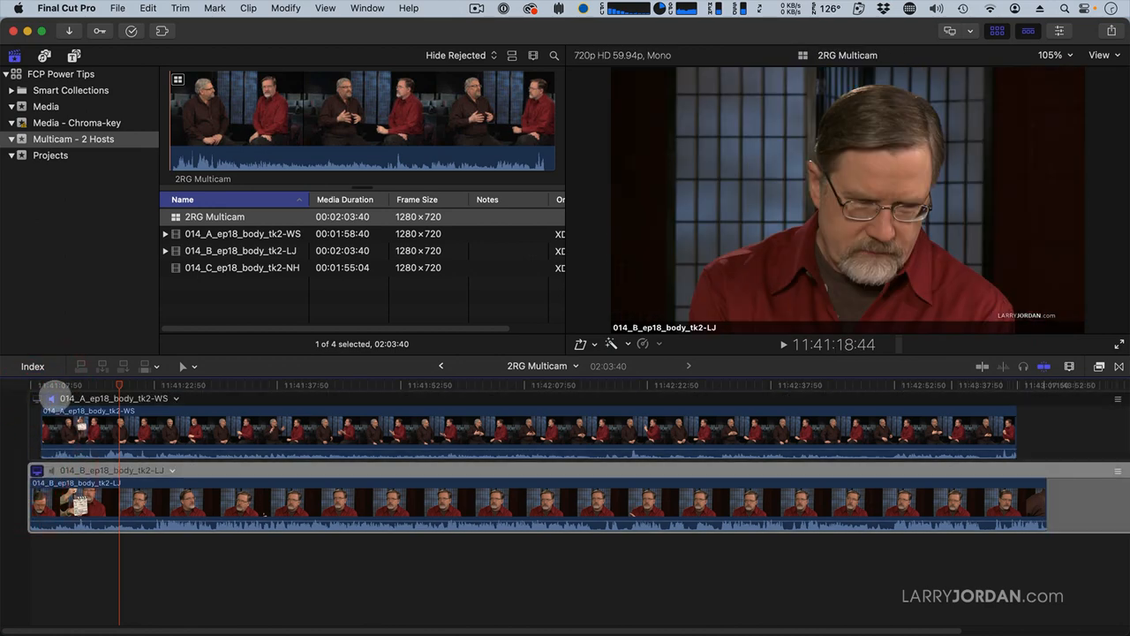
pyautogui.click(56, 399)
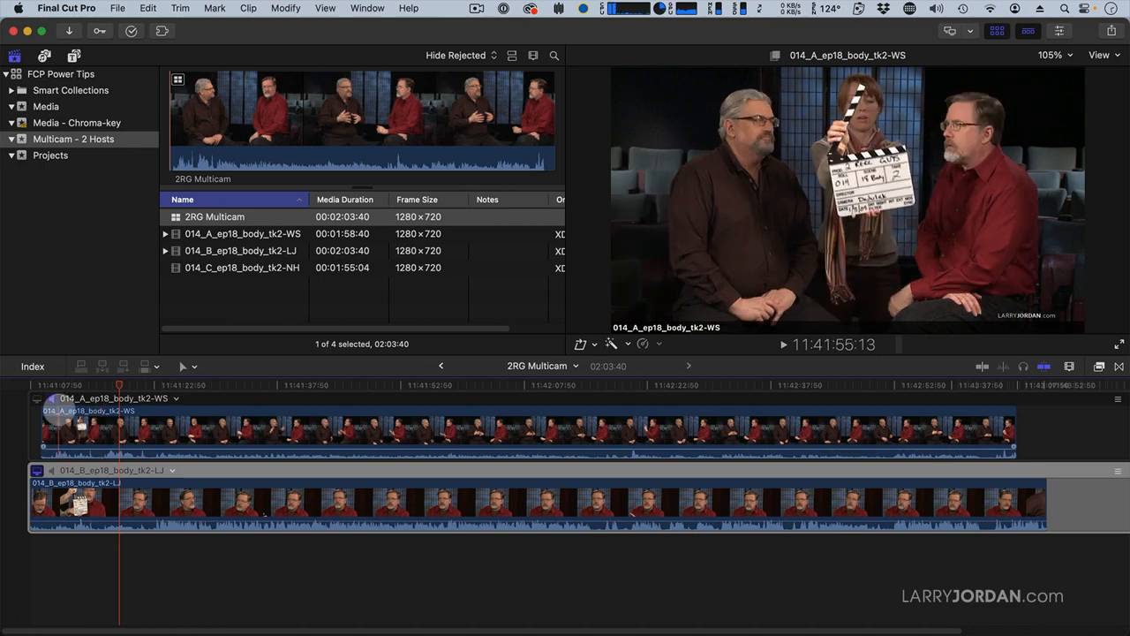
pyautogui.click(51, 399)
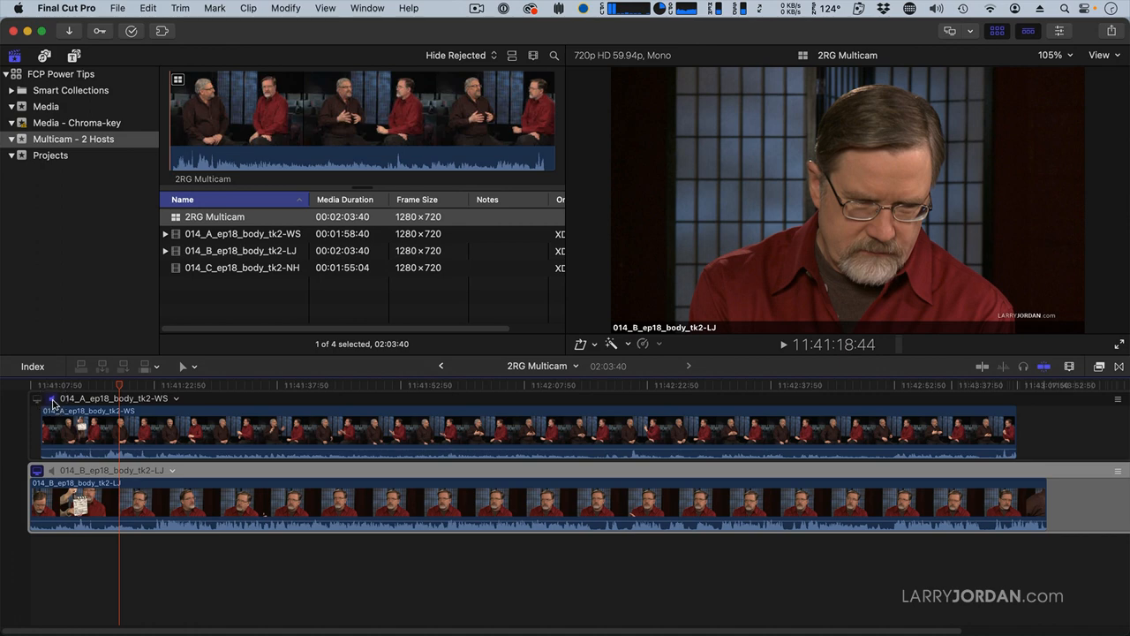
pyautogui.click(39, 398)
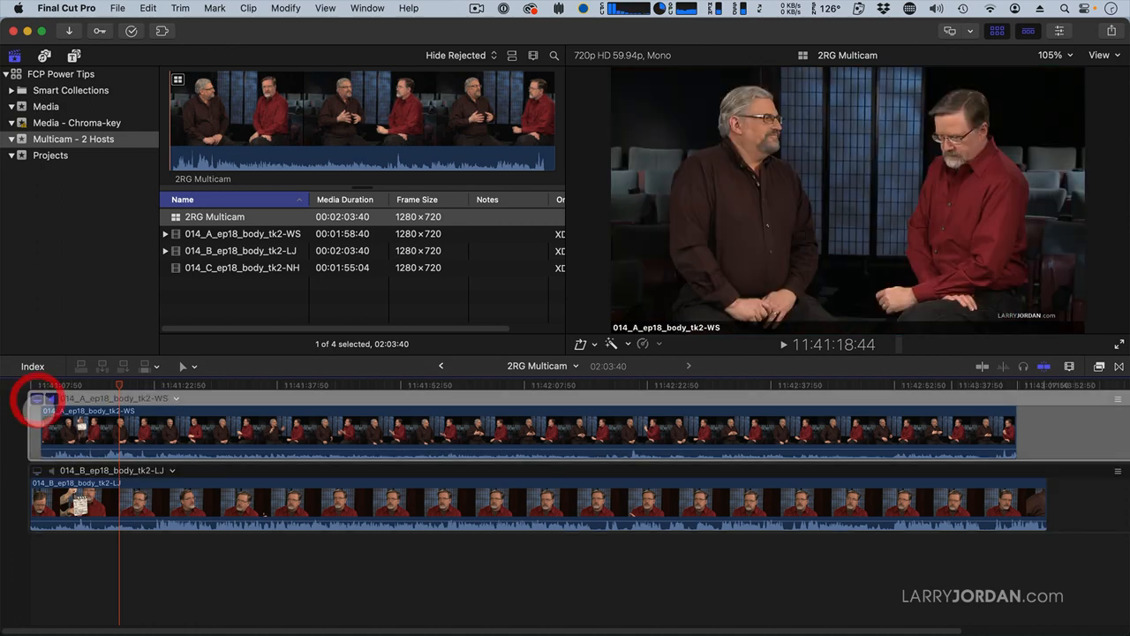
pyautogui.click(39, 471)
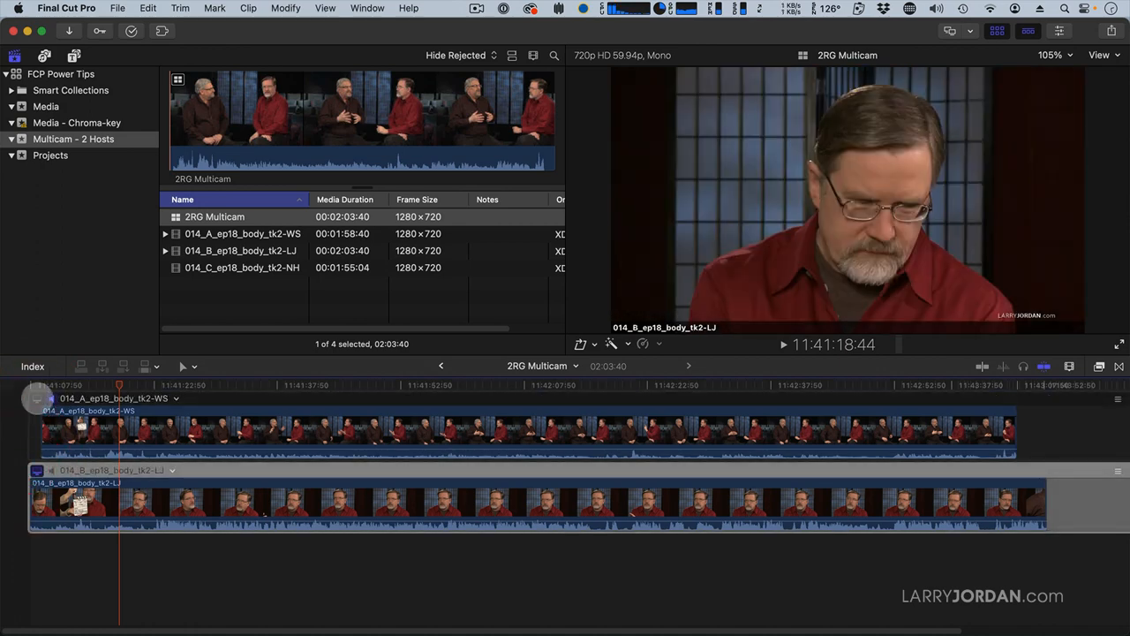
# - Set 014_A_ep18_body_tk2-WS as the video monitoring angle and also enable audio monitoring for 014_B_ep18_body_tk2-LJ
pyautogui.click(39, 398)
pyautogui.click(51, 471)
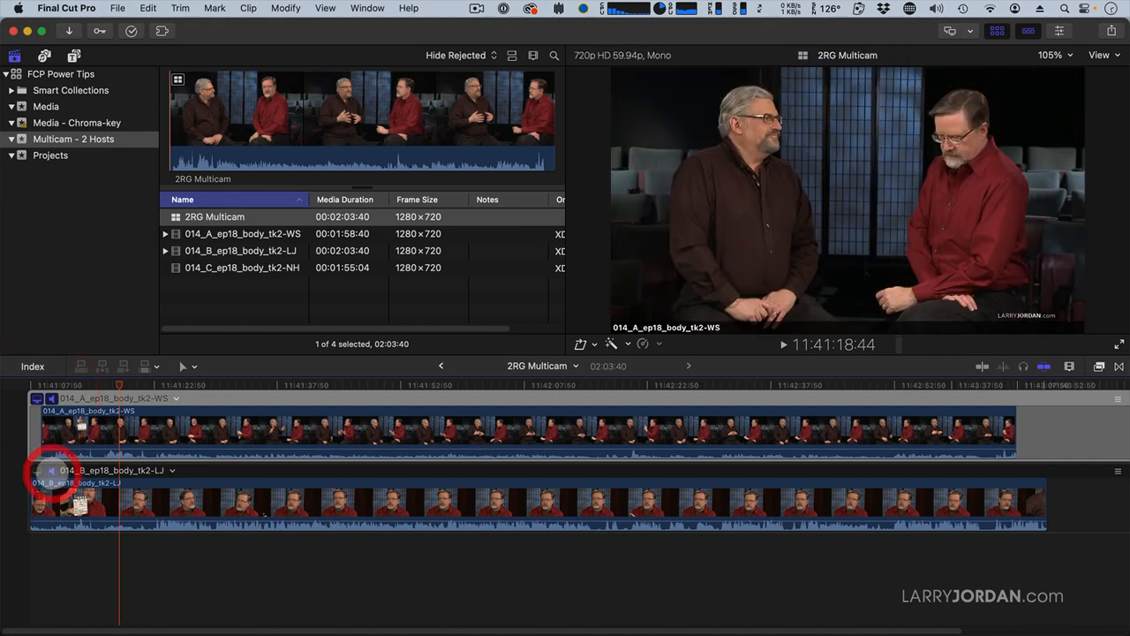
pyautogui.click(85, 578)
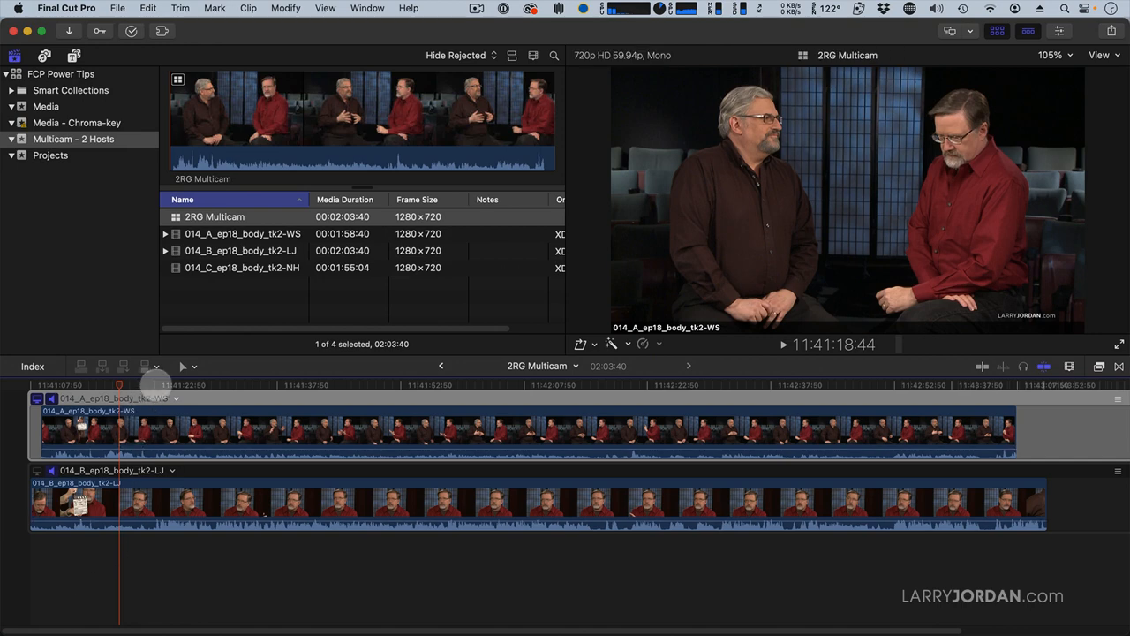
# - Add a new angle directly below 014_A_ep18_body_tk2-WS and place the clip 014_C_ep18_body_tk2-NH in it
pyautogui.click(155, 385)
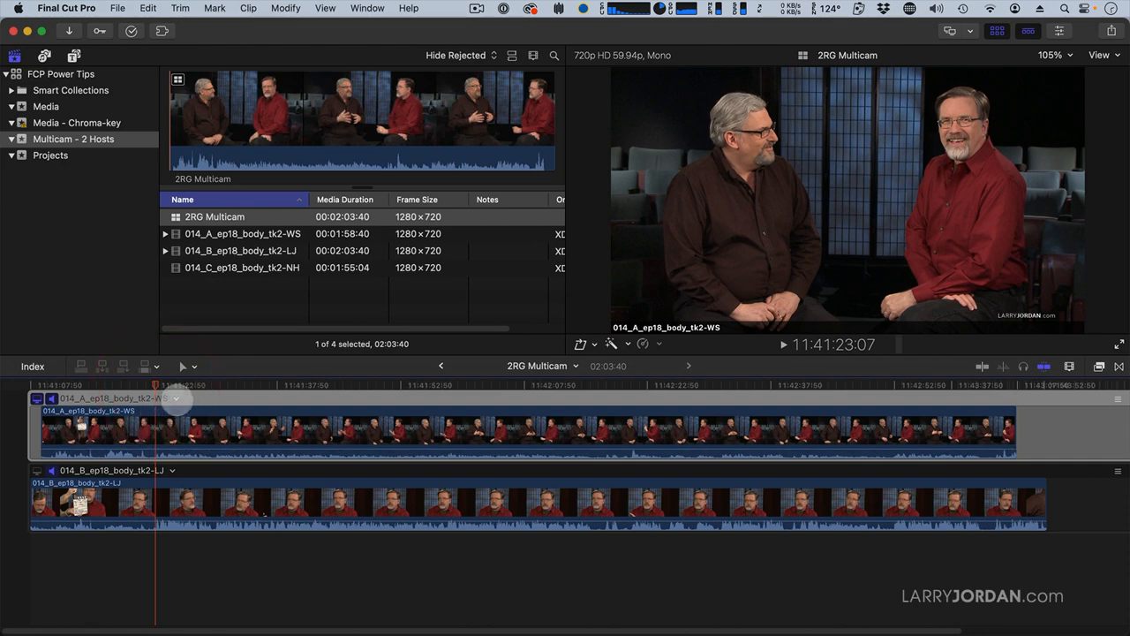
pyautogui.click(175, 398)
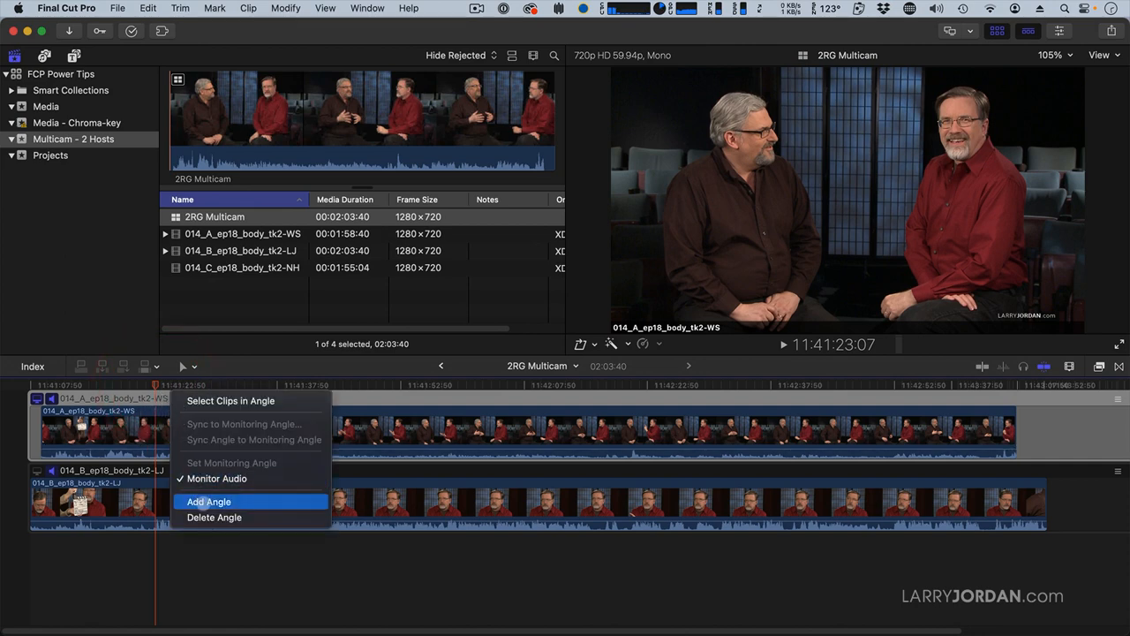
pyautogui.click(209, 502)
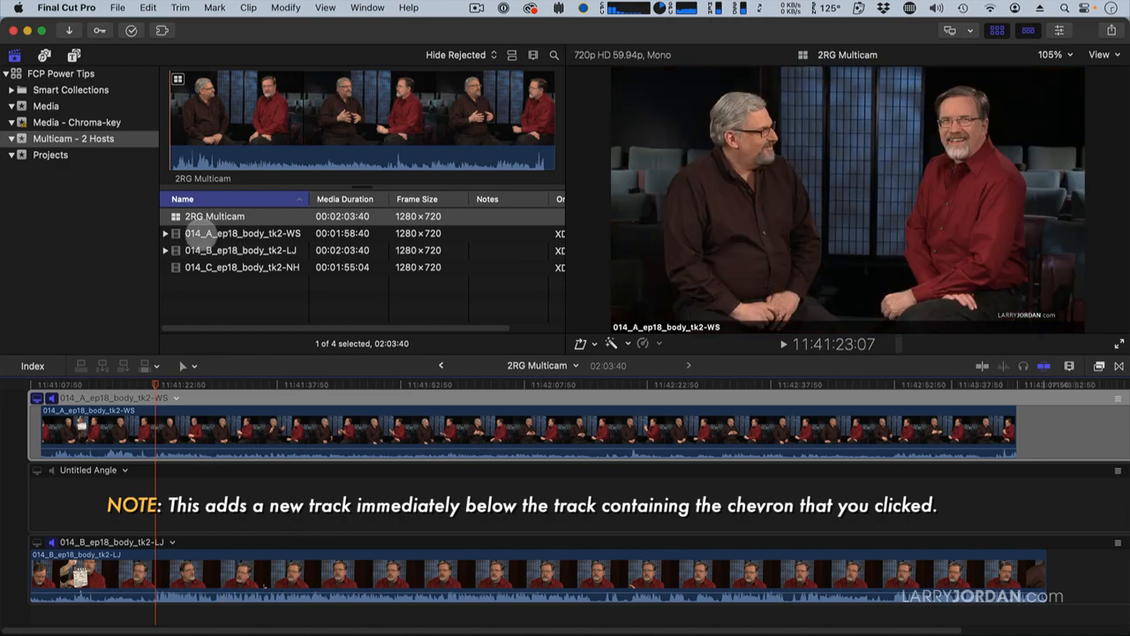
pyautogui.moveTo(181, 266); pyautogui.dragTo(201, 505)
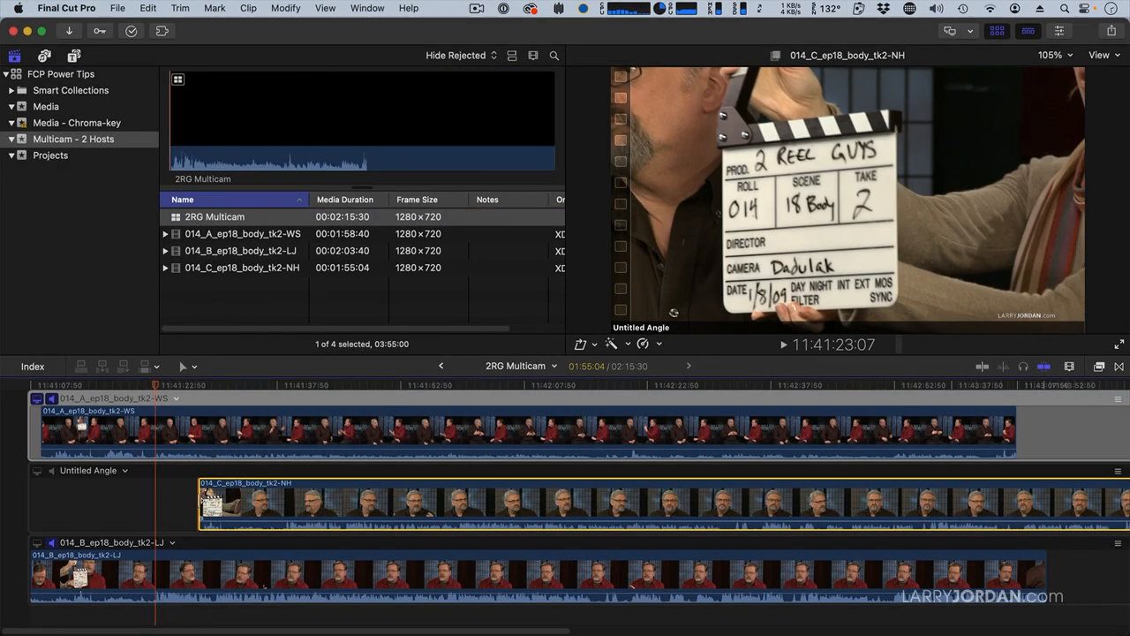
# - Move the playhead to 11:41:35:13, hide the Browser and show the Angle Viewer
pyautogui.click(253, 385)
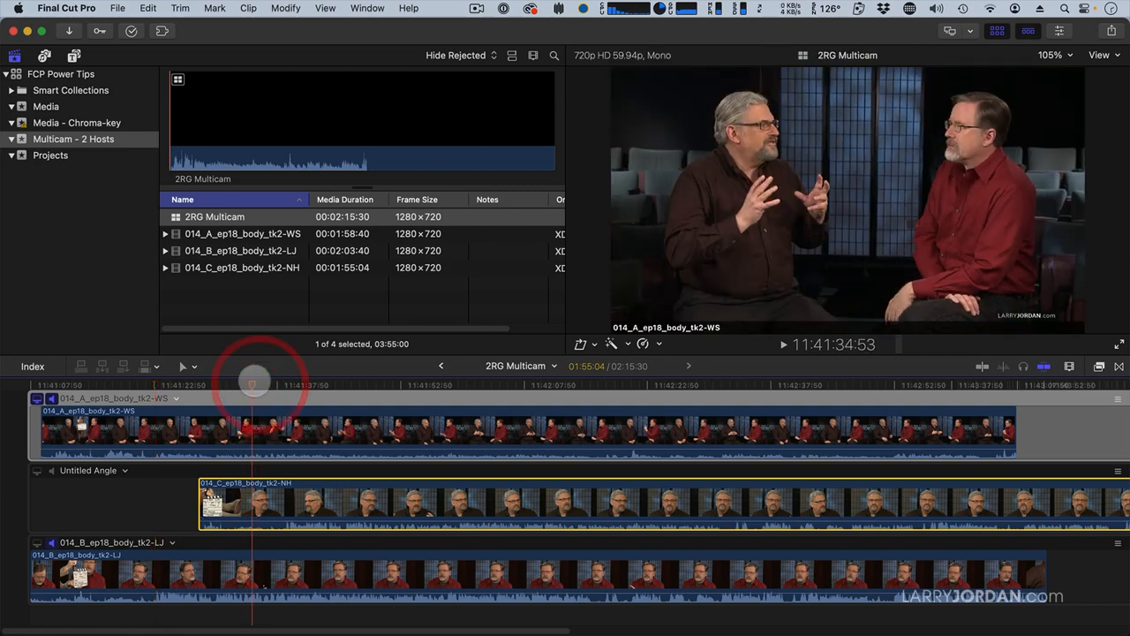
pyautogui.click(255, 385)
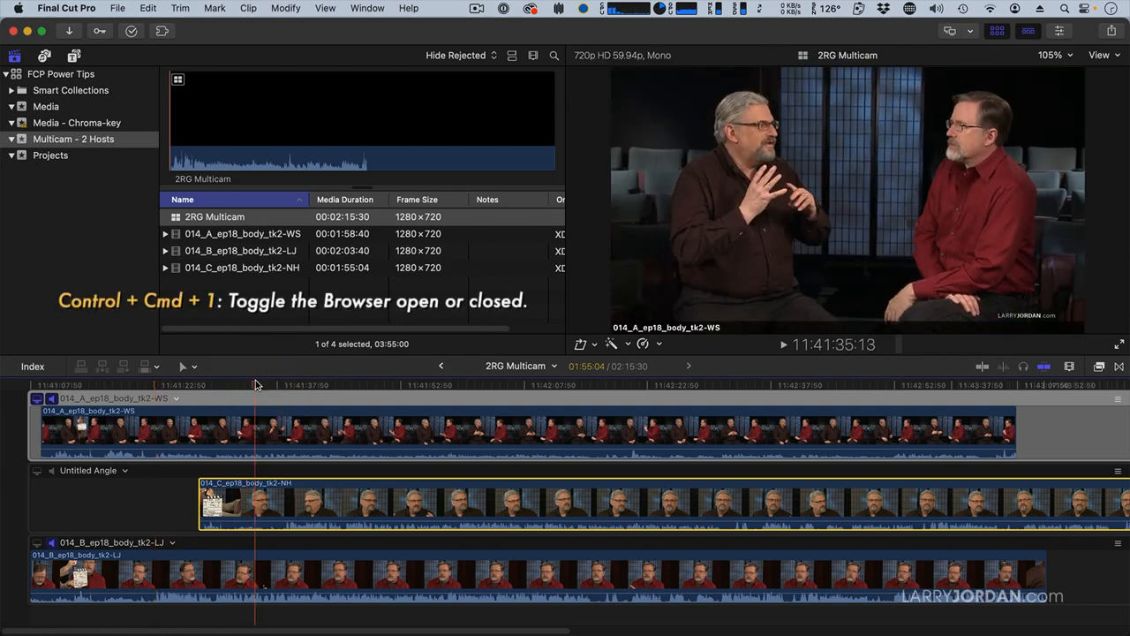
pyautogui.press('ctrl+super+1')
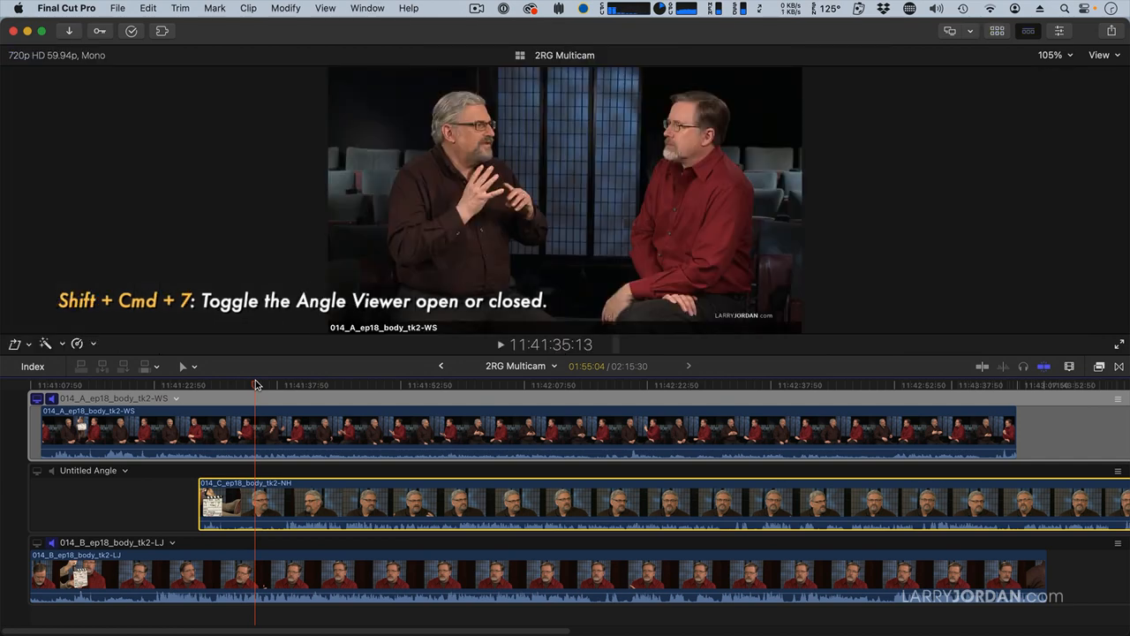
pyautogui.press('shift+super+7')
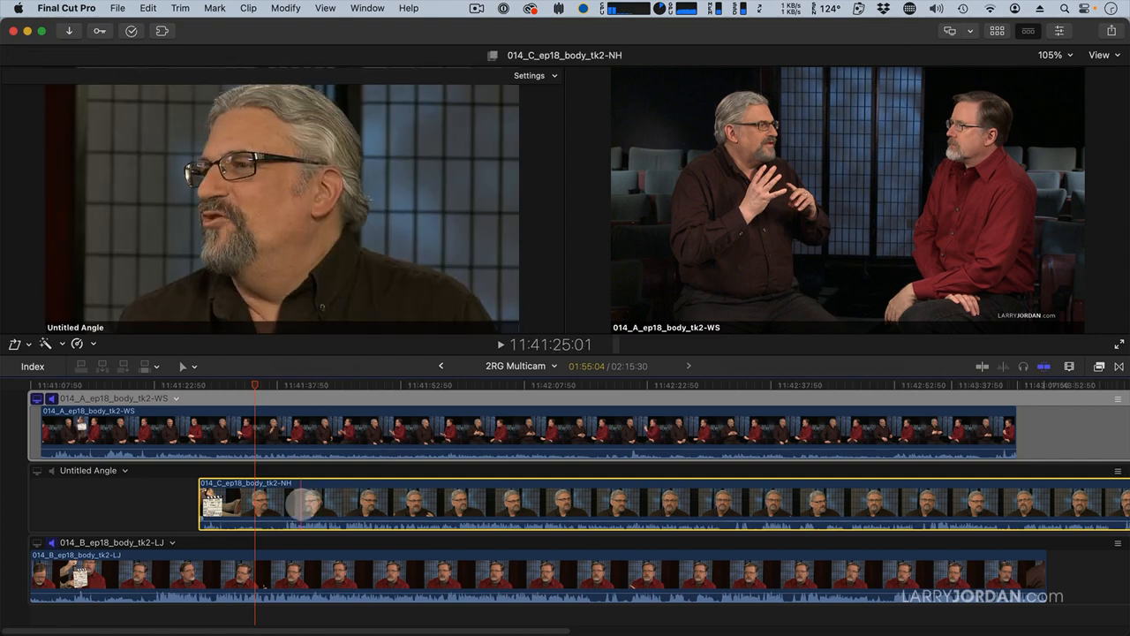
# - Sync the selected 014_C_ep18_body_tk2-NH clip in the untitled angle to the monitoring angle
pyautogui.click(287, 495)
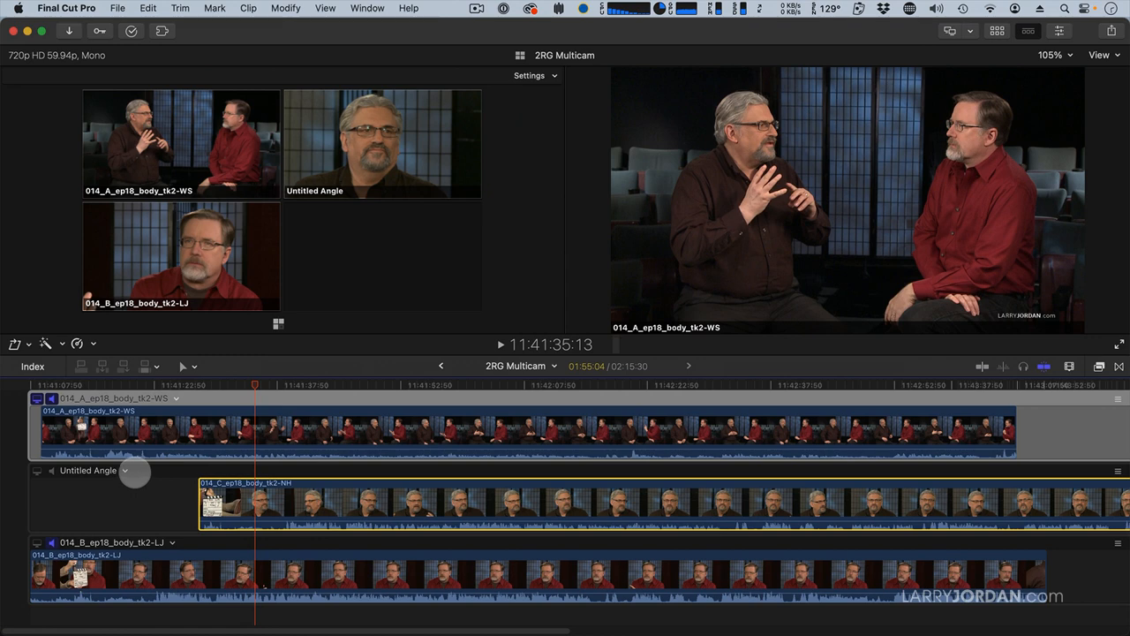
pyautogui.rightClick(124, 473)
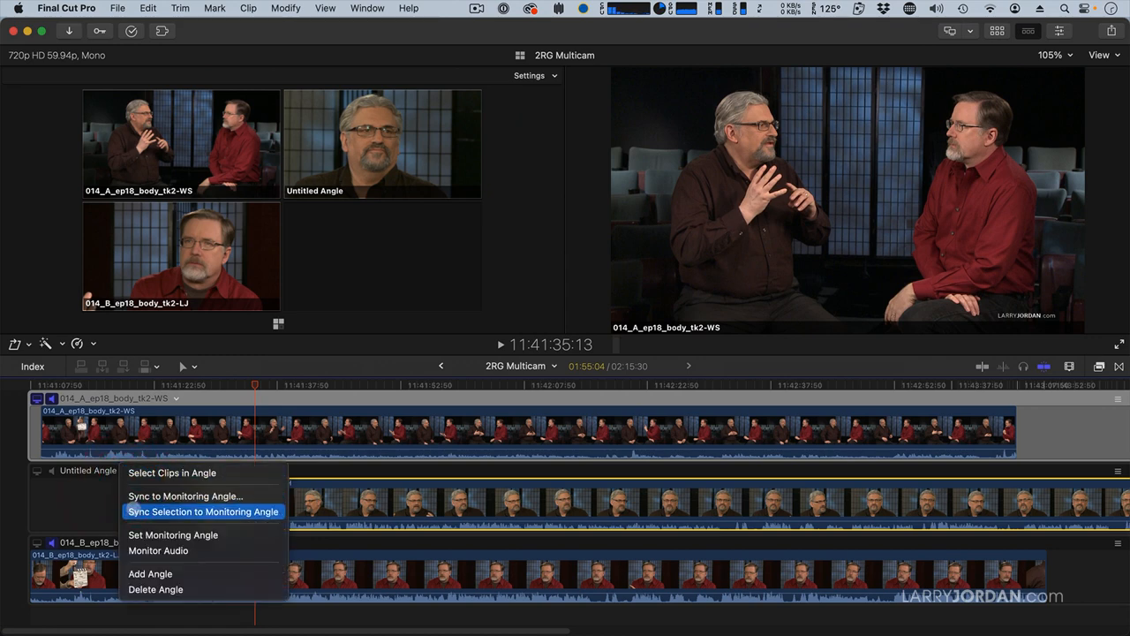
pyautogui.click(128, 511)
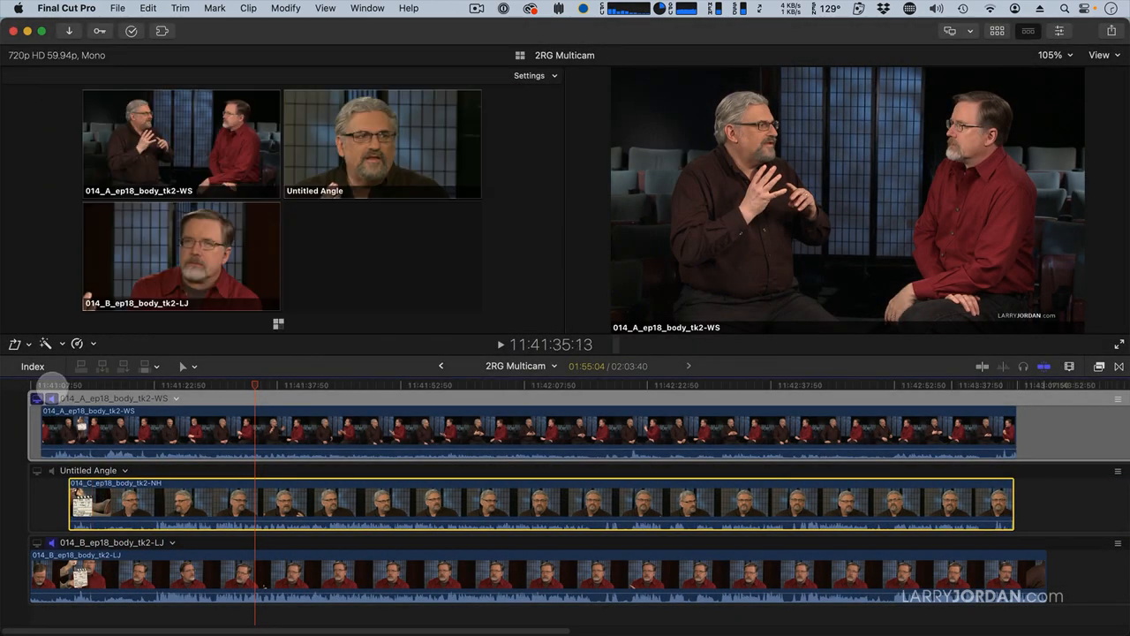
# - Play the slate section and step frame by frame around 11:41:15:10 to check that the clapper lines up in all angles
pyautogui.click(51, 383)
pyautogui.press('space')
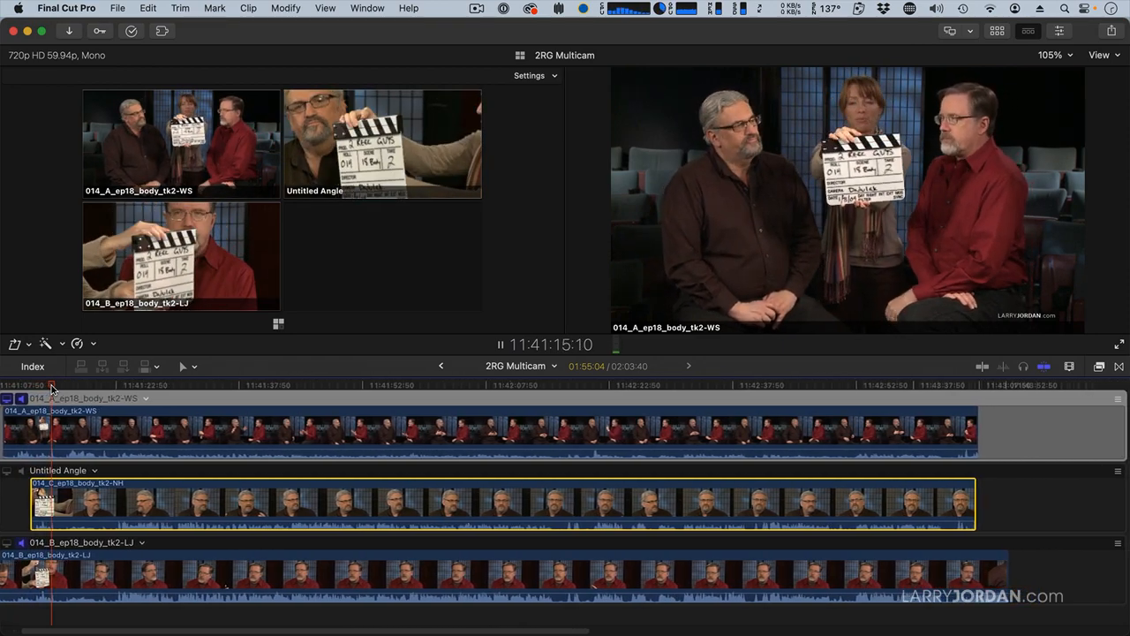
pyautogui.press('space')
pyautogui.press('Left')
pyautogui.press('Left')
pyautogui.press('Left')
pyautogui.press('Left')
pyautogui.press('Left')
pyautogui.press('Left')
pyautogui.press('Left')
pyautogui.press('Left')
pyautogui.press('Left')
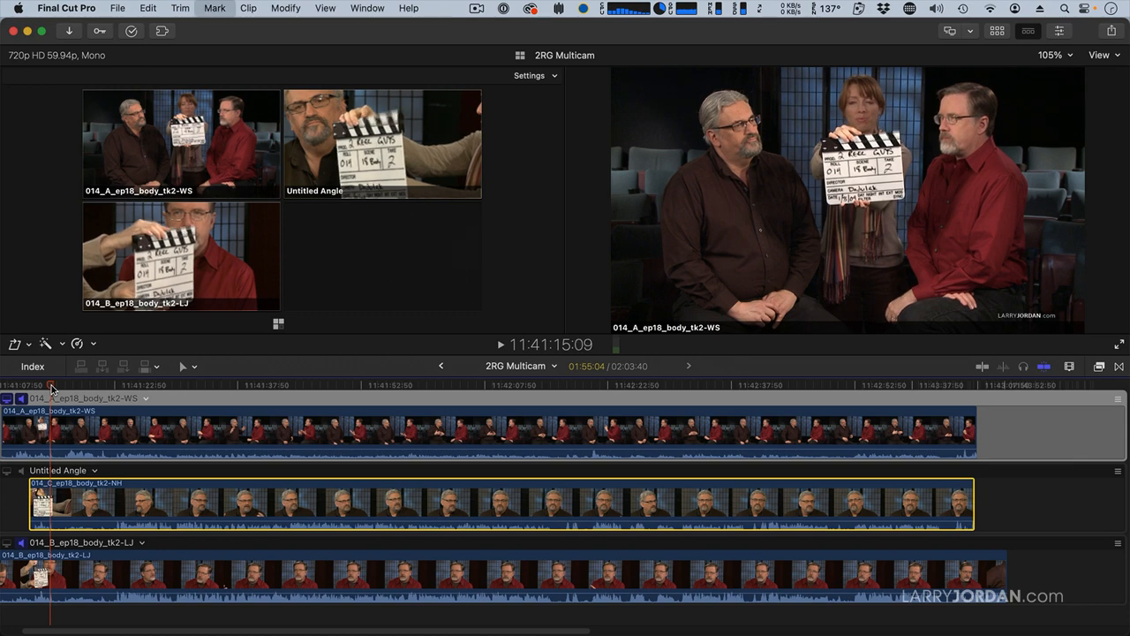
pyautogui.press('Right')
pyautogui.press('Right')
pyautogui.press('Right')
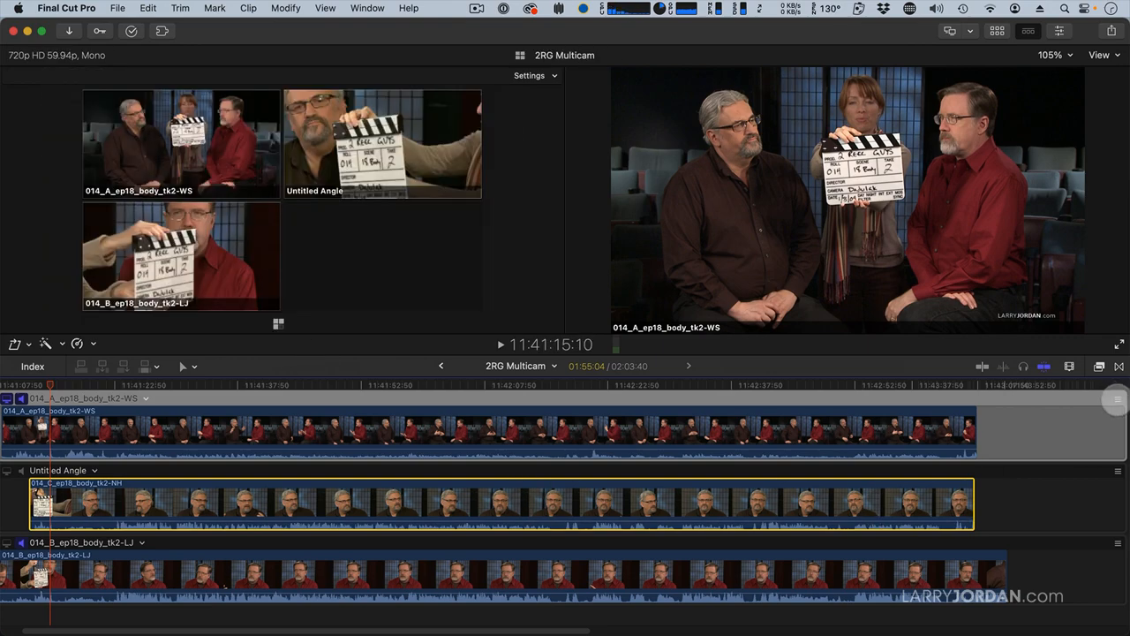
# - Reorder the angles as Untitled Angle, 014_B_ep18_body_tk2-LJ and 014_A_ep18_body_tk2-WS, and move the playhead to 11:41:55:45
pyautogui.moveTo(1117, 400); pyautogui.dragTo(1110, 485)
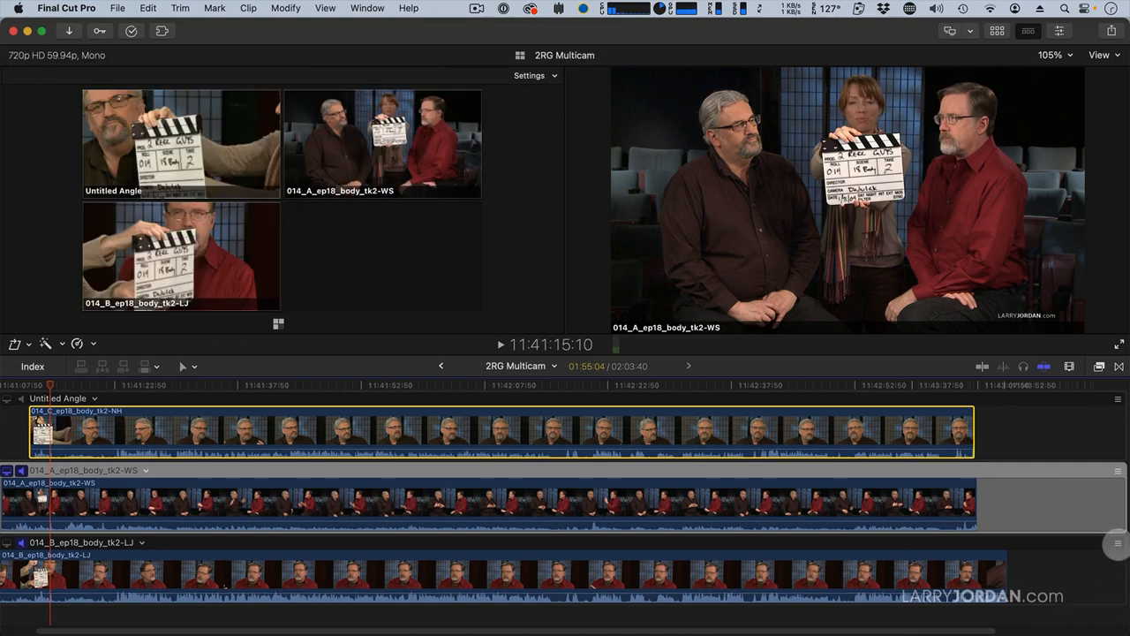
pyautogui.moveTo(1117, 546); pyautogui.dragTo(1099, 471)
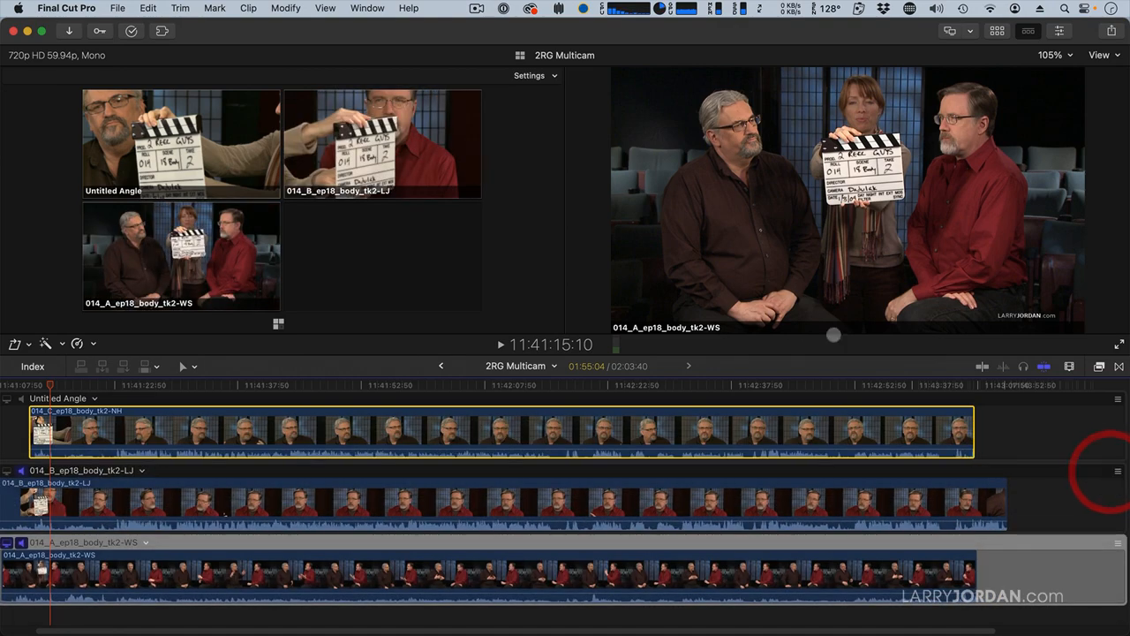
pyautogui.click(165, 386)
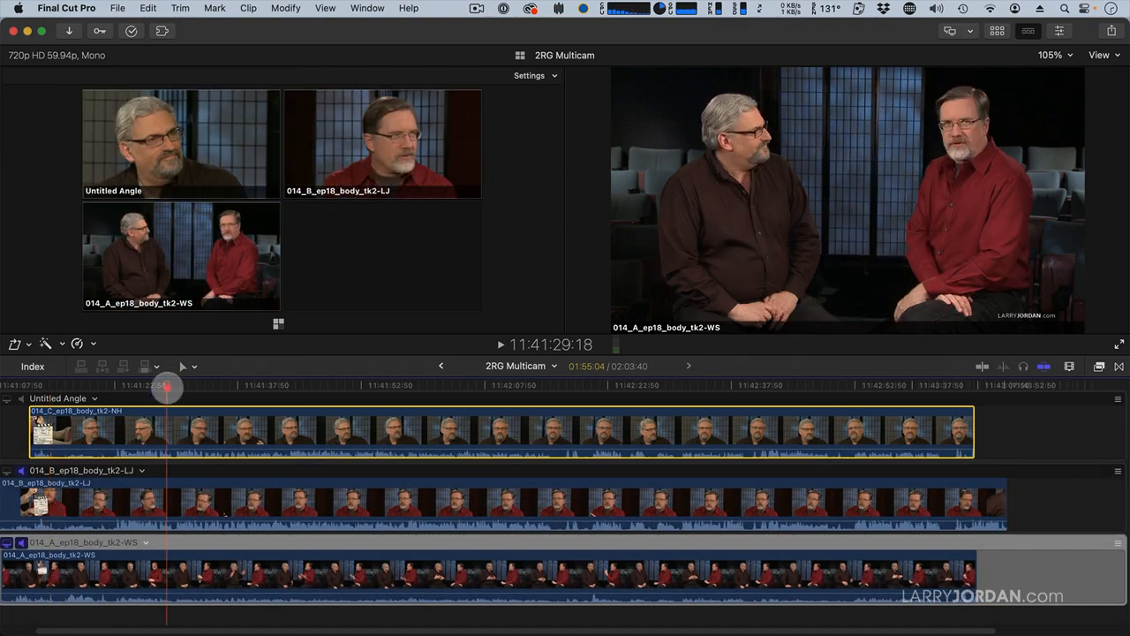
pyautogui.click(383, 386)
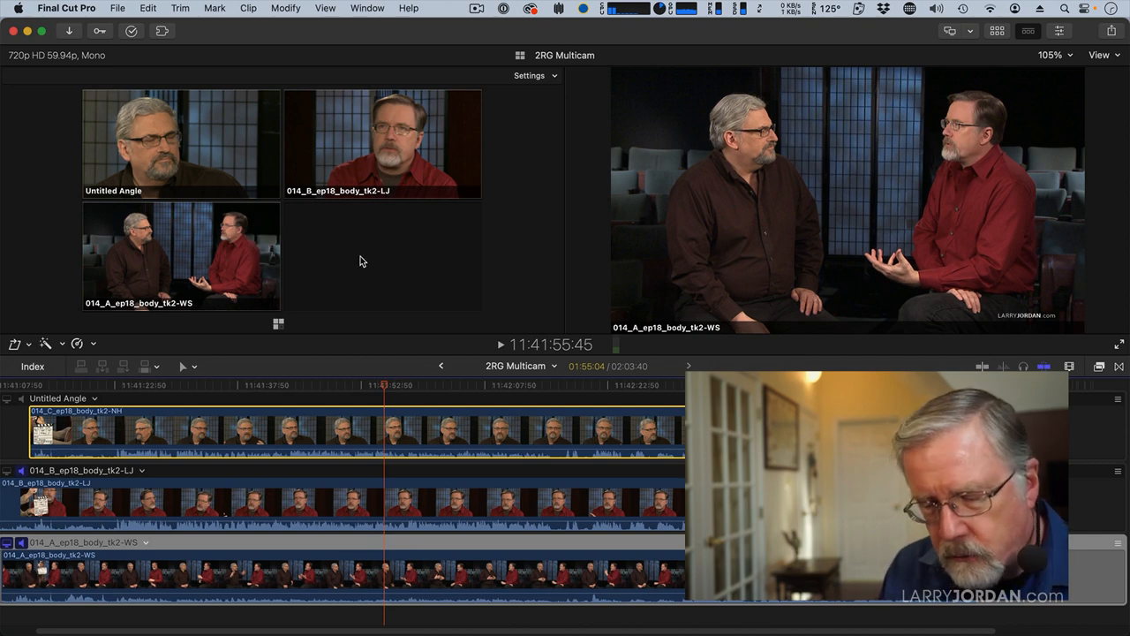
# - Hide the Angle Viewer and show it again
pyautogui.press('super+shift+7')
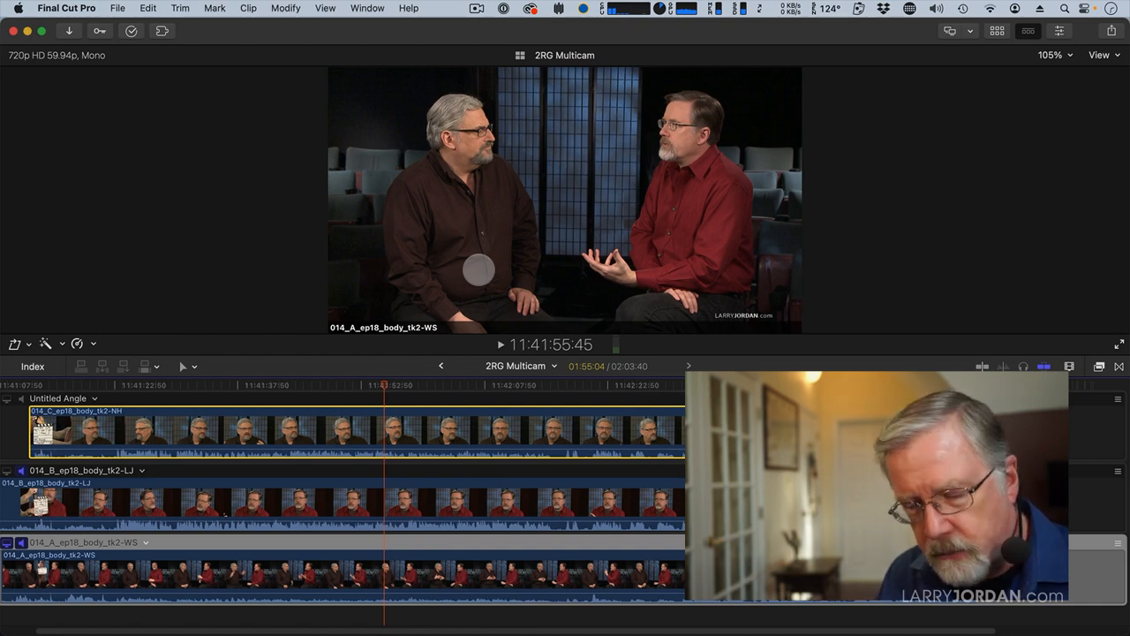
pyautogui.press('super+shift+7')
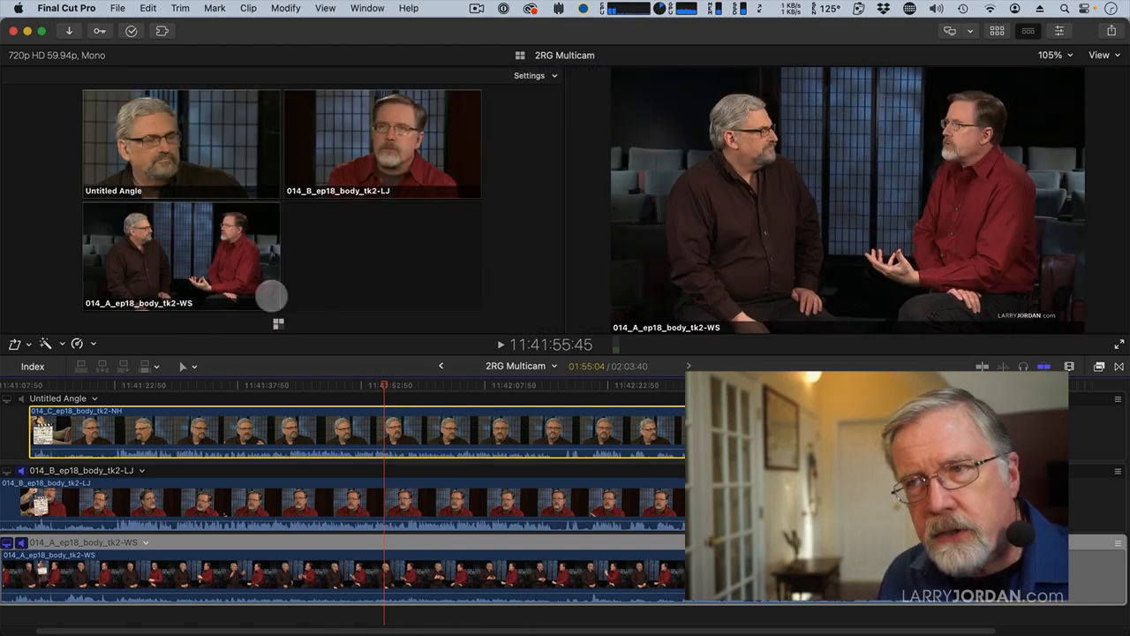